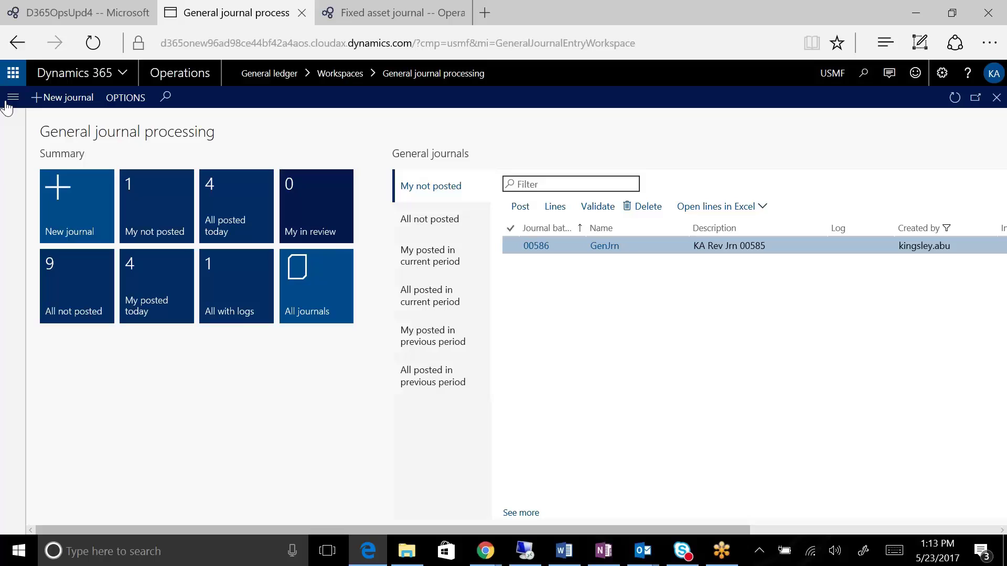
Step: Open the navigation pane and bring up the General ledger module menu
{"action": "left_click", "coordinate": [8, 105]}
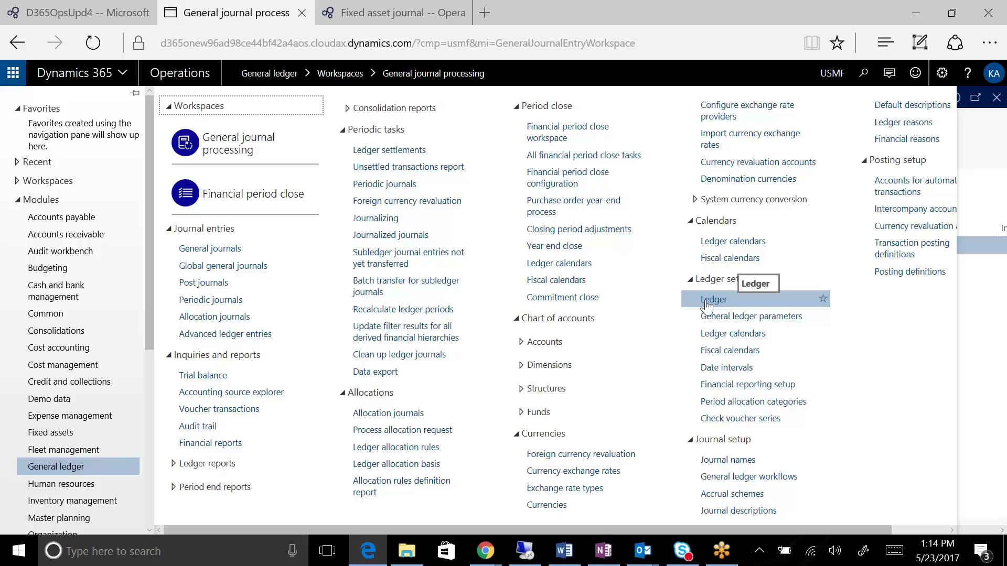
Step: Open Ledger setup > Ledger and switch the page into edit mode
{"action": "left_click", "coordinate": [724, 303]}
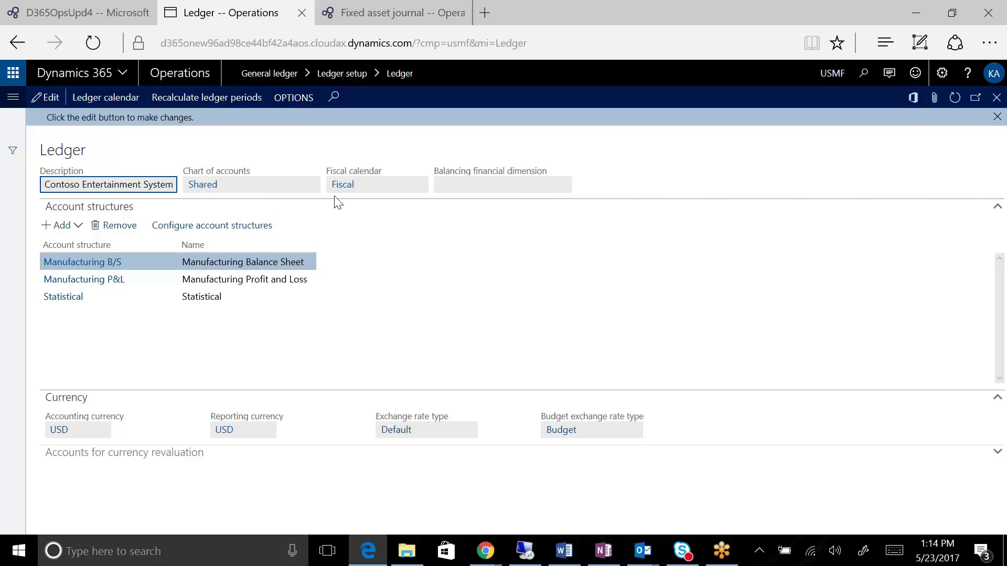
{"action": "left_click", "coordinate": [45, 96]}
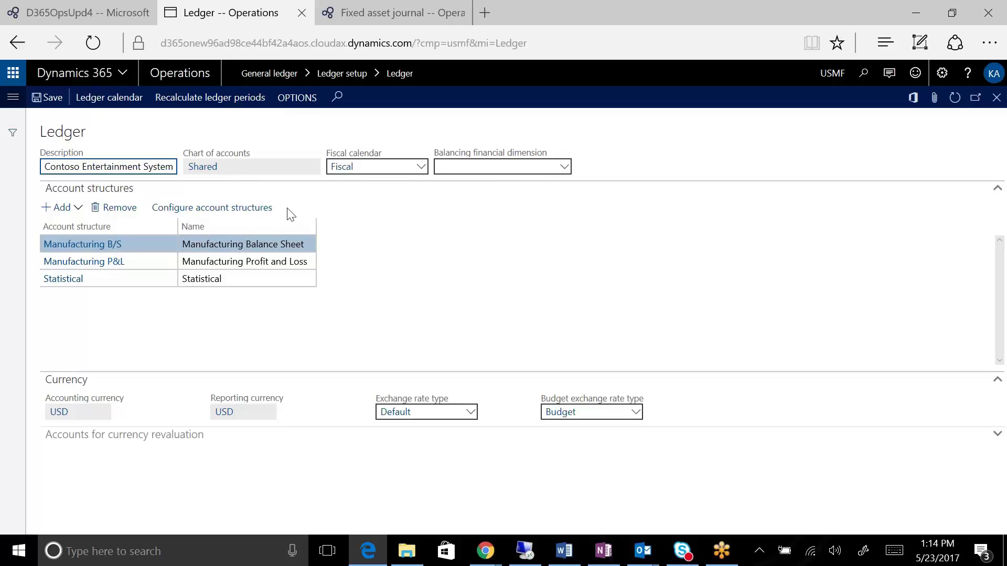
Step: Open the details of the Shared chart of accounts from the ledger's Chart of accounts field
{"action": "left_click", "coordinate": [206, 168]}
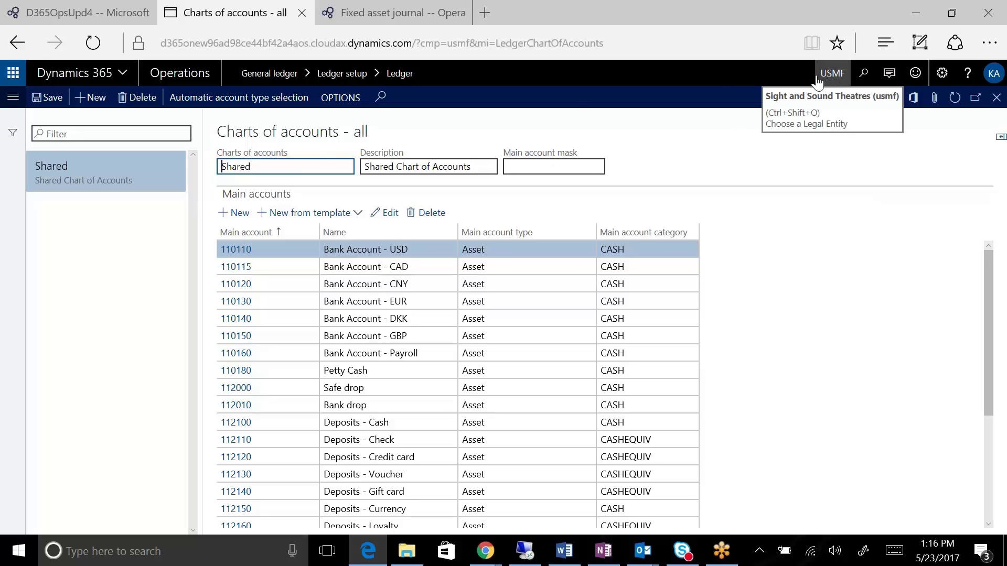
Step: Duplicate the charts page and browse the Chinese, French, India, Japanese, Malaysia and Mexico charts
{"action": "right_click", "coordinate": [272, 17]}
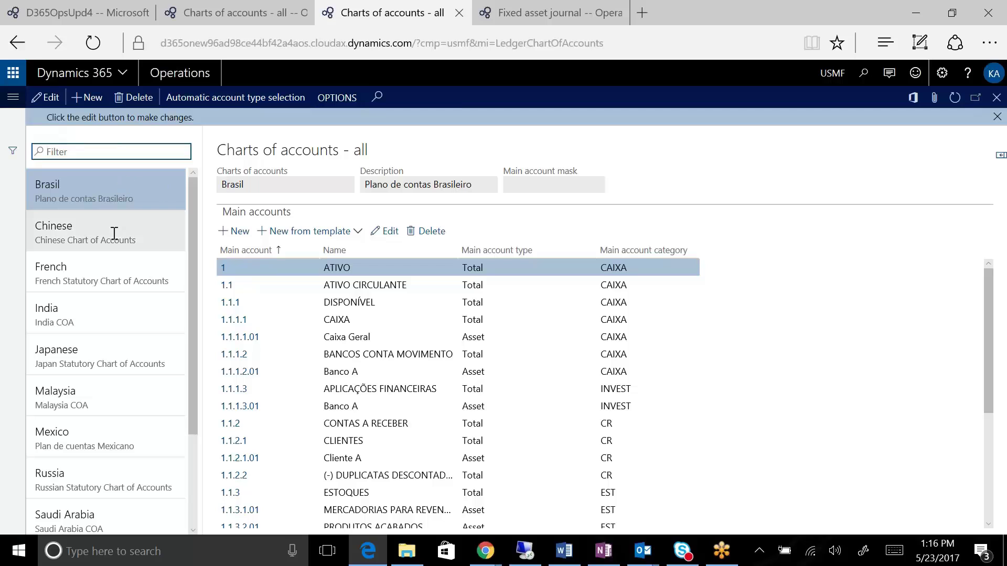
{"action": "left_click", "coordinate": [94, 233]}
{"action": "left_click", "coordinate": [101, 280]}
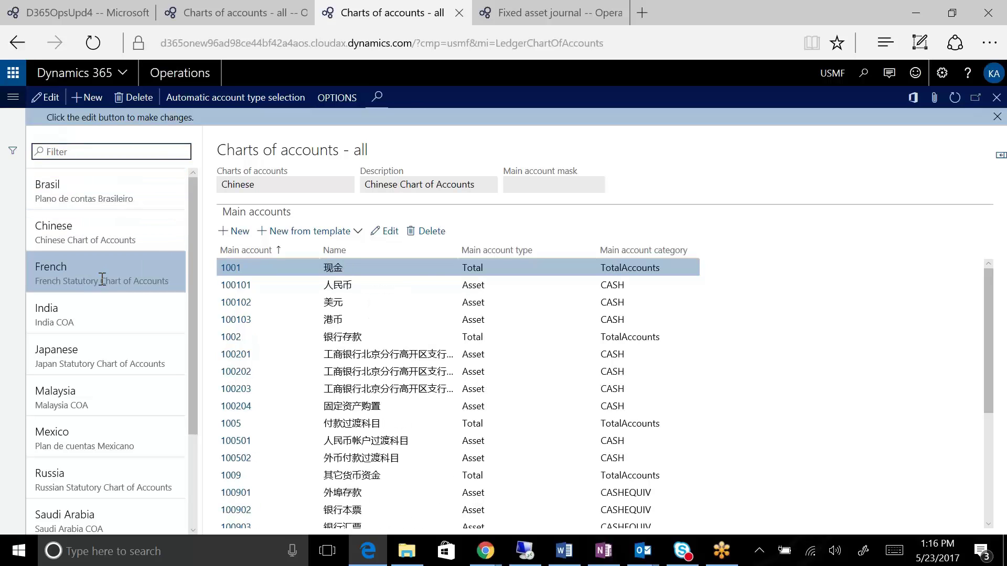
{"action": "left_click", "coordinate": [96, 322]}
{"action": "left_click", "coordinate": [101, 362]}
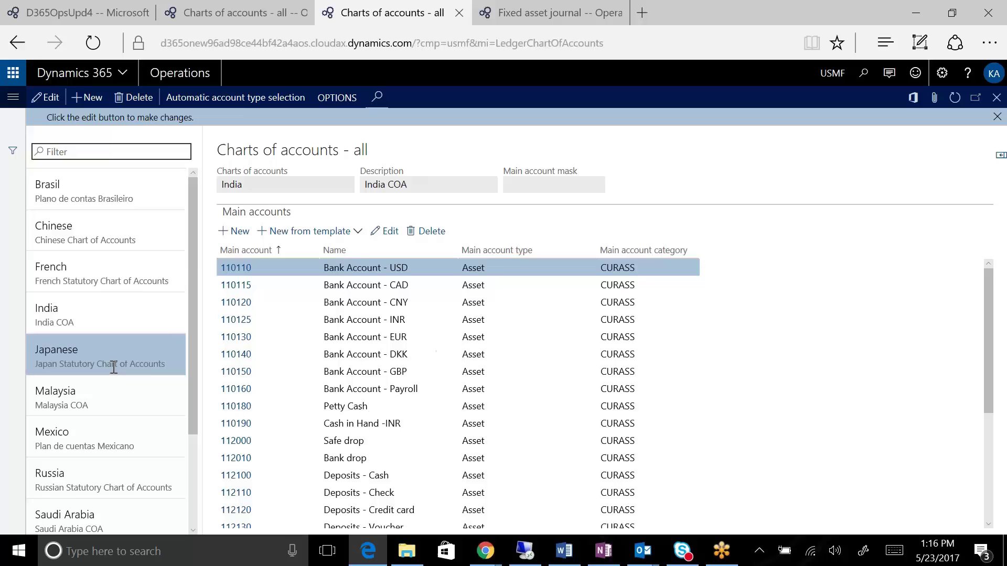
{"action": "scroll", "coordinate": [99, 335], "scroll_direction": "down", "scroll_amount": 2}
{"action": "left_click", "coordinate": [99, 315]}
{"action": "left_click", "coordinate": [99, 310]}
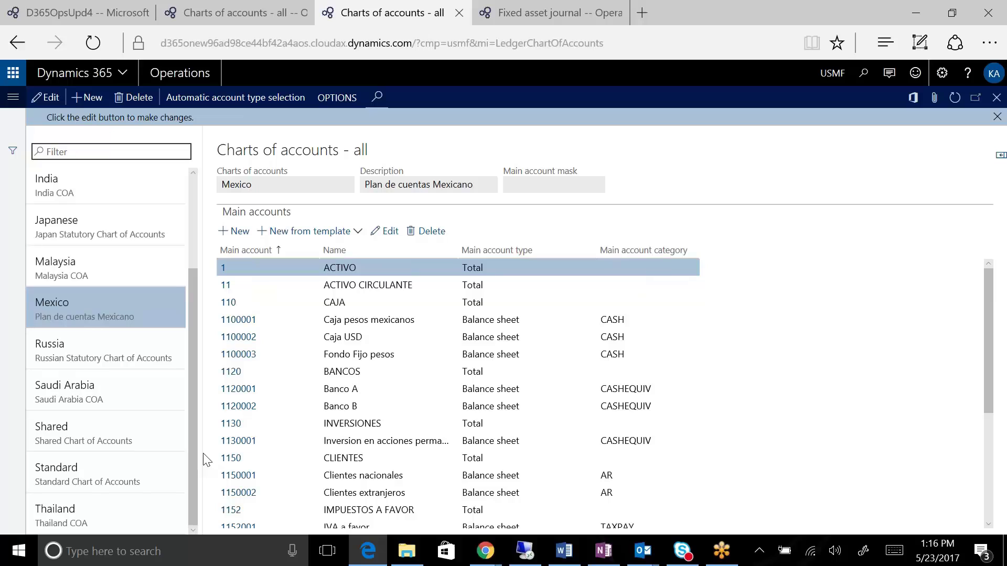
Step: Show the Ledgers pane and view the Russia chart used by RUMF and RURT
{"action": "left_click", "coordinate": [1000, 156]}
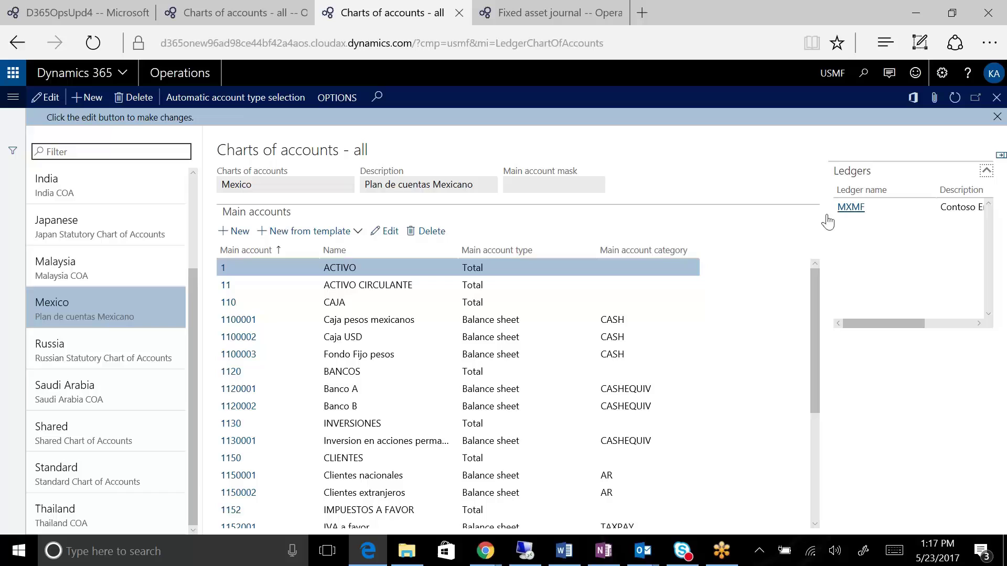
{"action": "left_click", "coordinate": [99, 350]}
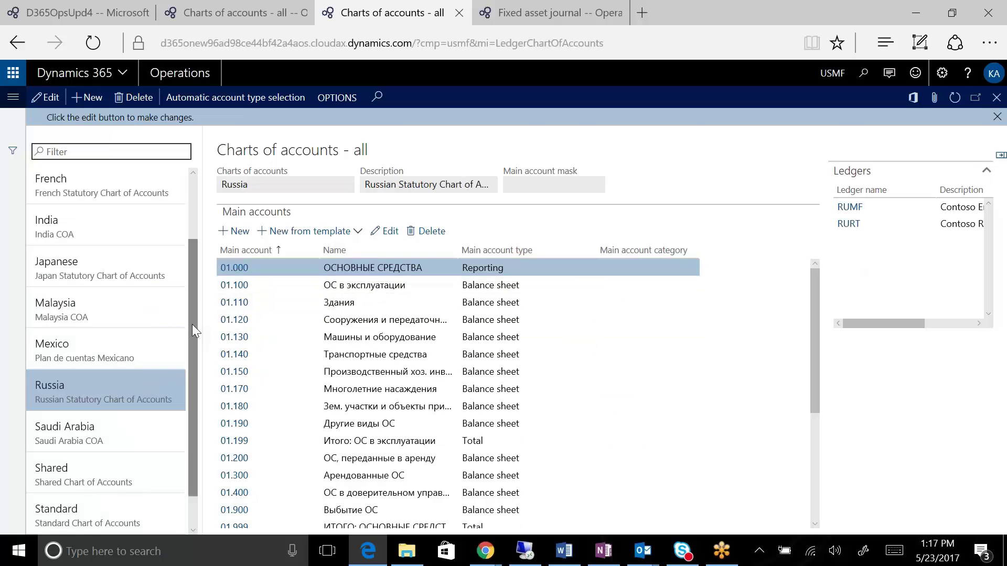
{"action": "scroll", "coordinate": [192, 325], "scroll_direction": "down", "scroll_amount": 1}
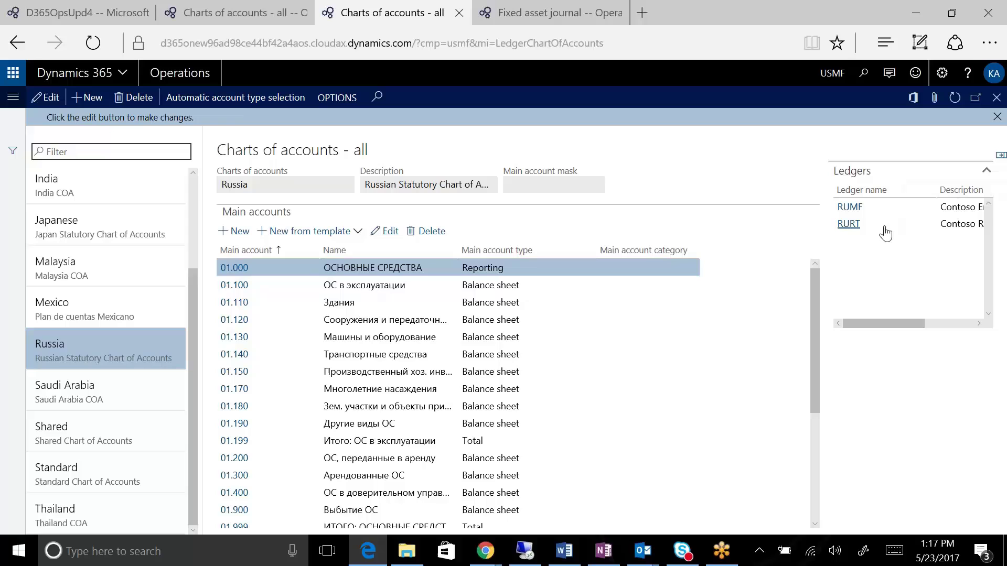
Step: Select the Shared chart, scroll its many ledgers, and open the USSI ledger's setup page
{"action": "left_click", "coordinate": [99, 438]}
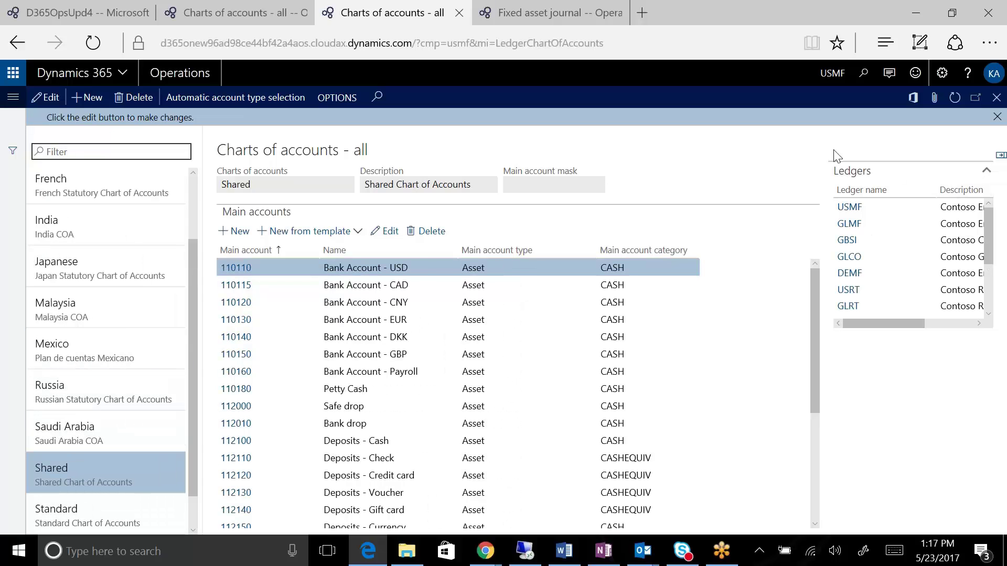
{"action": "scroll", "coordinate": [180, 342], "scroll_direction": "down", "scroll_amount": 1}
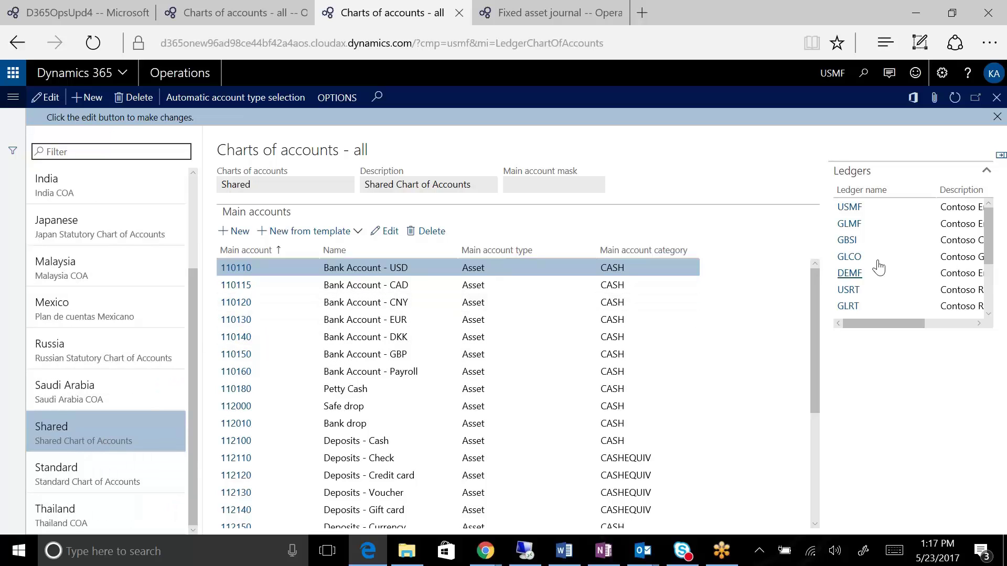
{"action": "left_click_drag", "start_coordinate": [876, 325], "coordinate": [928, 330]}
{"action": "left_click_drag", "start_coordinate": [990, 250], "coordinate": [993, 295]}
{"action": "left_click_drag", "start_coordinate": [926, 325], "coordinate": [858, 331]}
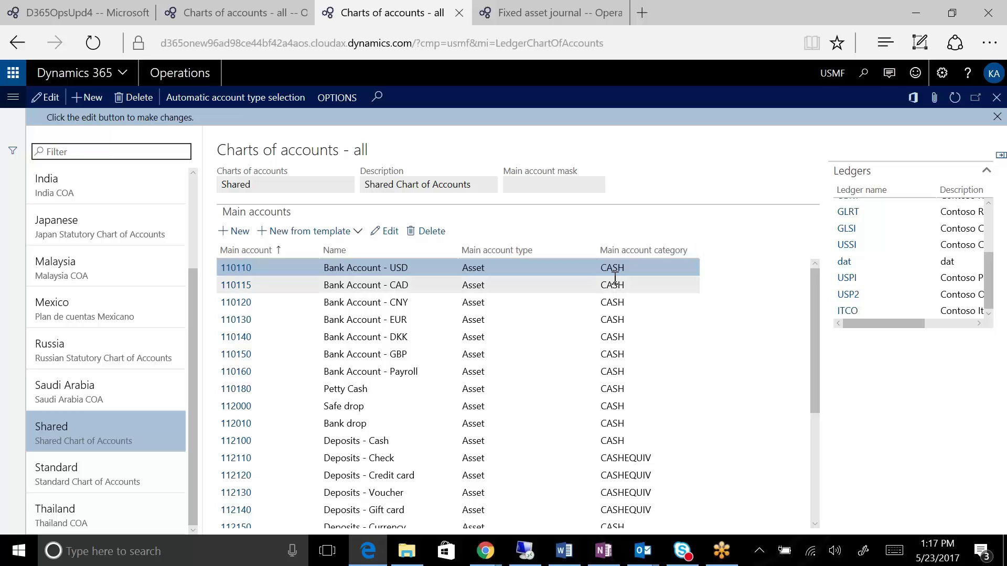
{"action": "left_click", "coordinate": [846, 246]}
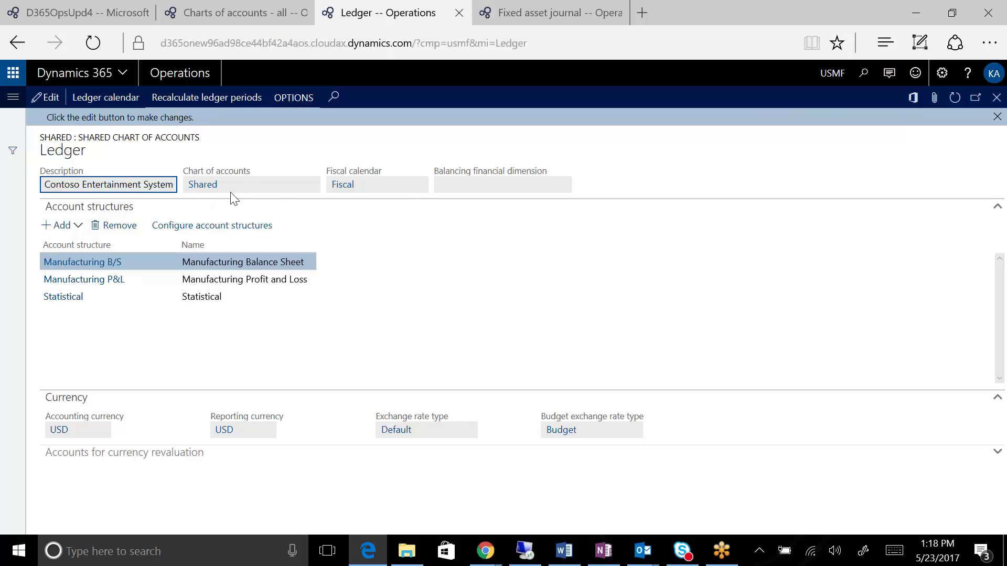
Step: Open main account 110110 from the Shared chart and review its legal entity overrides without adding one
{"action": "left_click", "coordinate": [266, 17]}
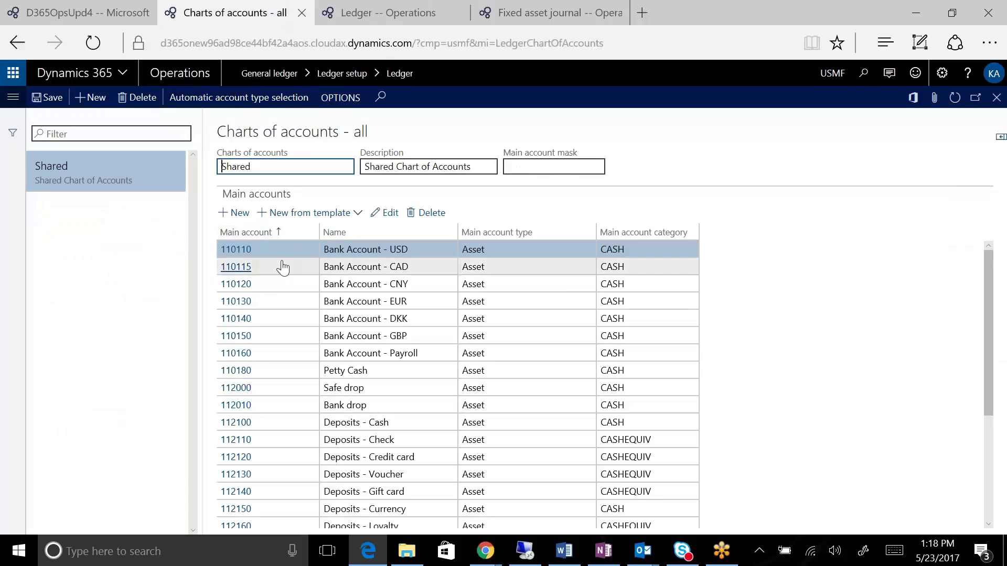
{"action": "left_click", "coordinate": [393, 215]}
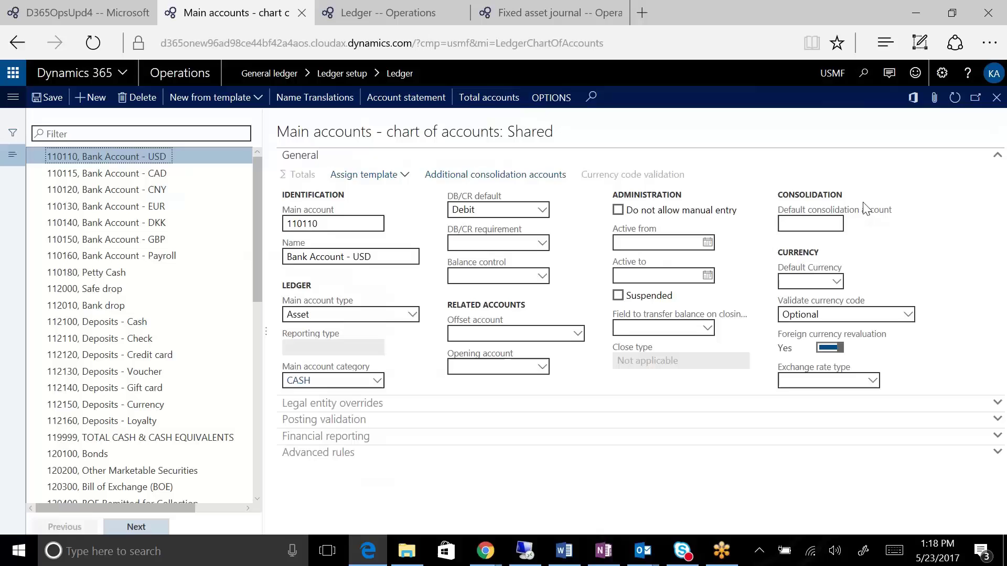
{"action": "left_click", "coordinate": [994, 157]}
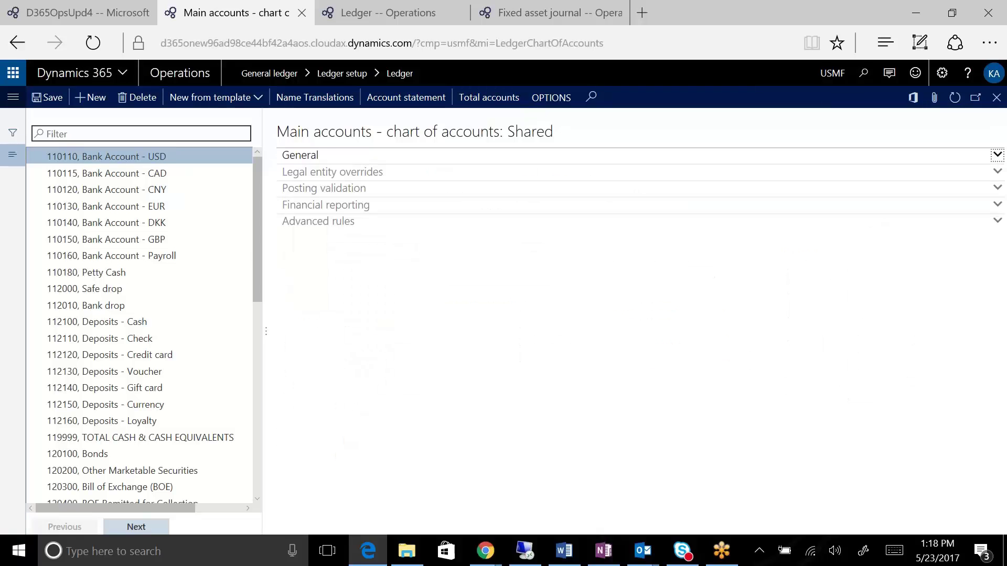
{"action": "left_click", "coordinate": [997, 173]}
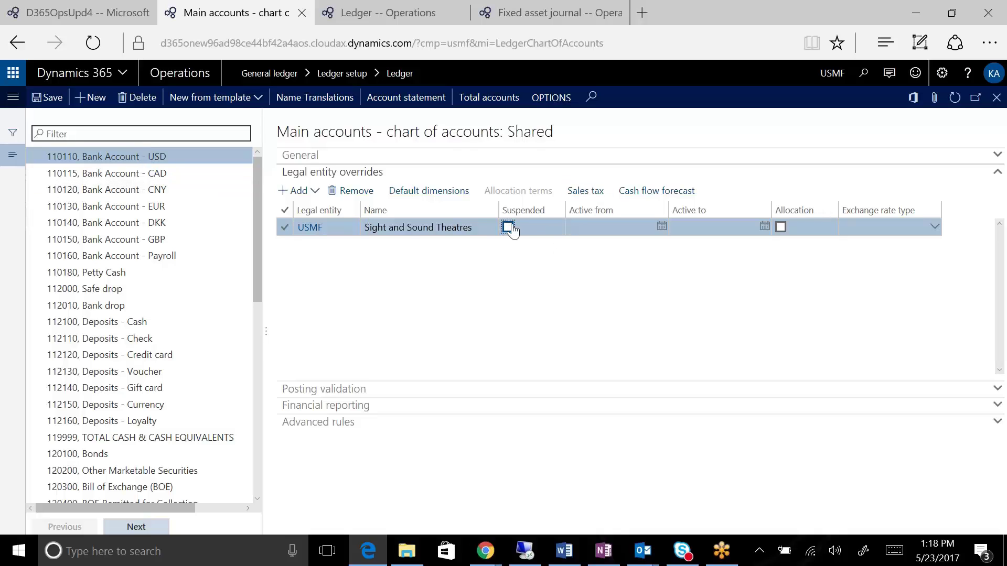
{"action": "left_click", "coordinate": [294, 191]}
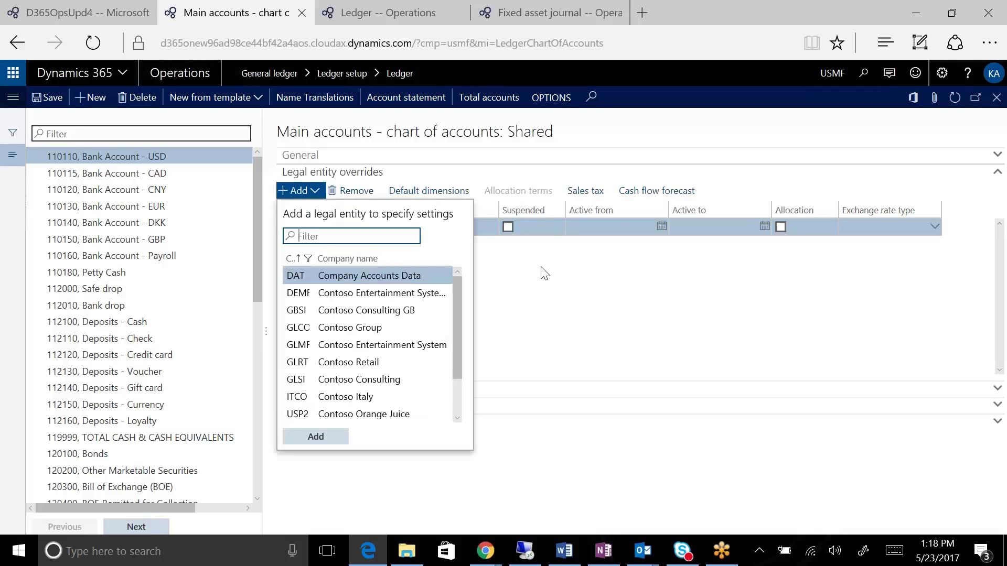
{"action": "left_click", "coordinate": [553, 244]}
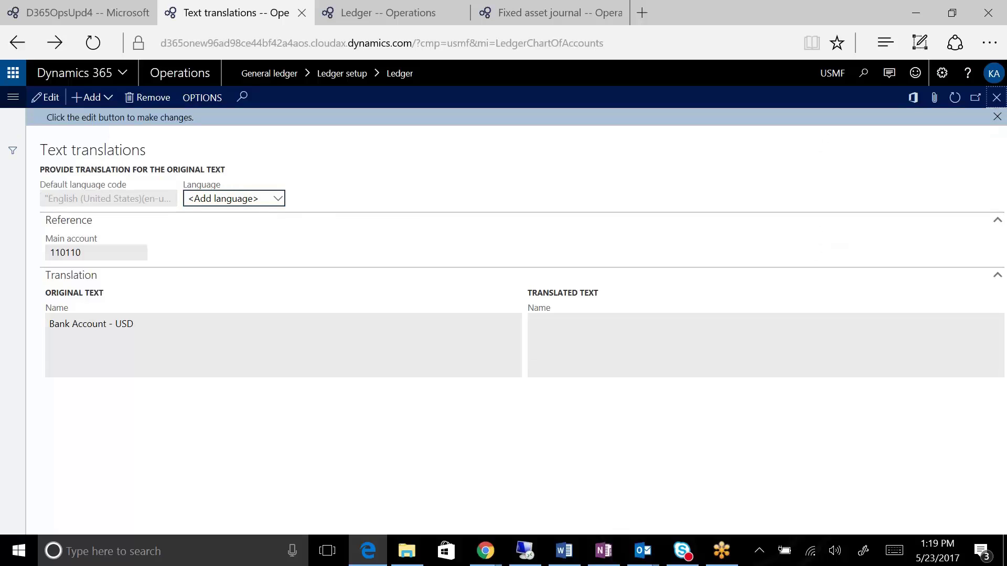
Step: Close Text translations and open General ledger > Chart of accounts > Accounts > Consolidation account groups
{"action": "key", "text": "Escape"}
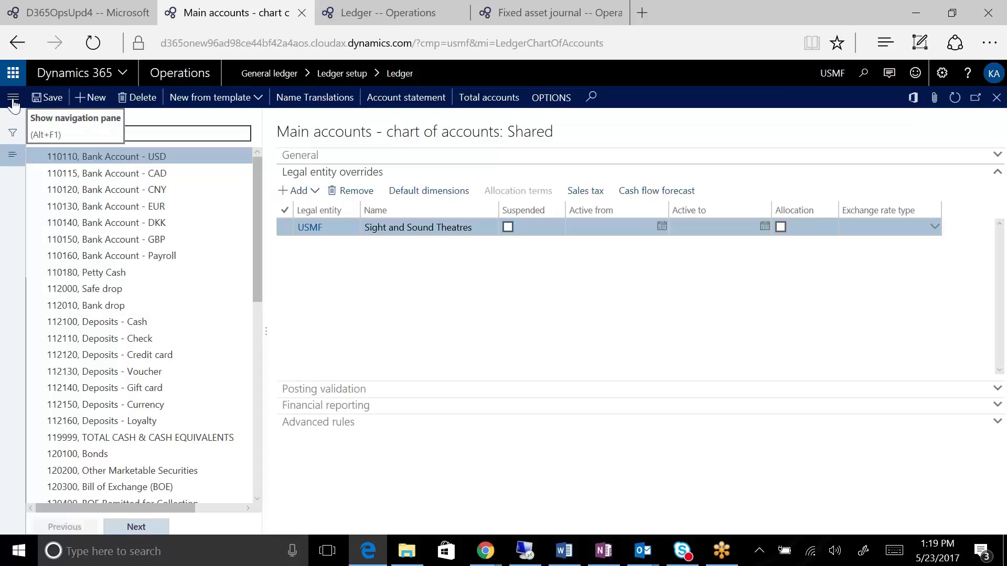
{"action": "left_click", "coordinate": [13, 99]}
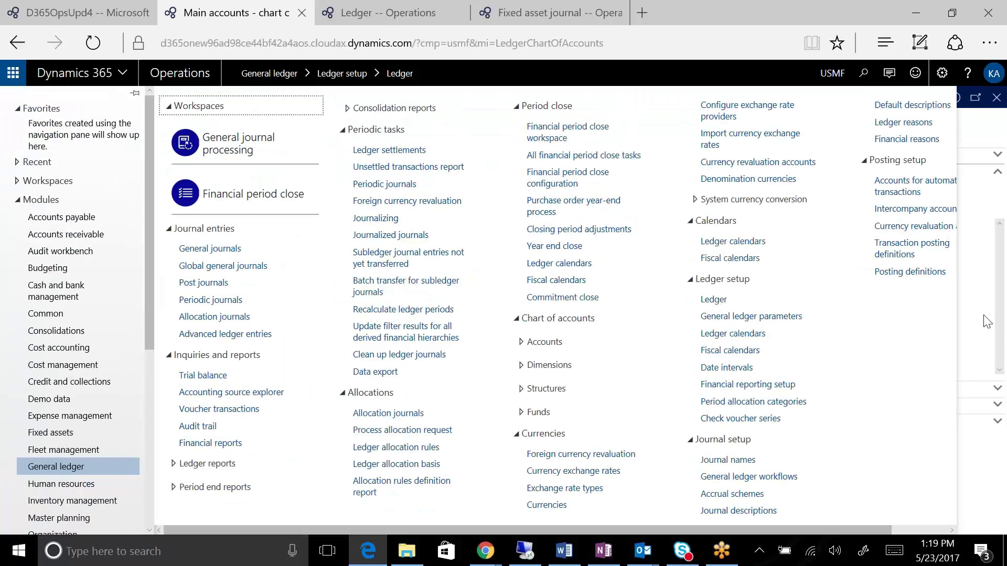
{"action": "key", "text": "Escape"}
{"action": "key", "text": "alt+F1"}
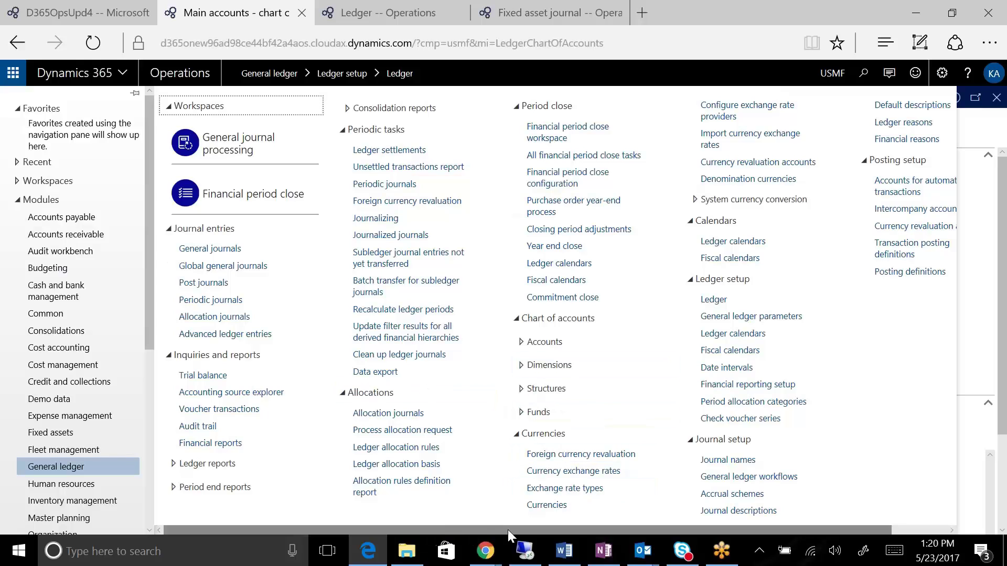
{"action": "scroll", "coordinate": [558, 531], "scroll_direction": "right", "scroll_amount": 1}
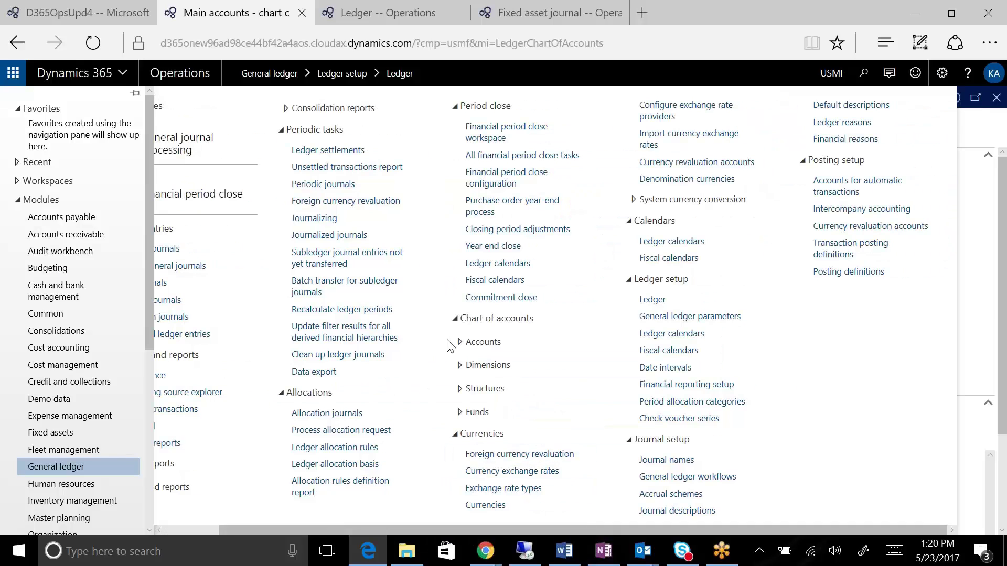
{"action": "left_click", "coordinate": [484, 342]}
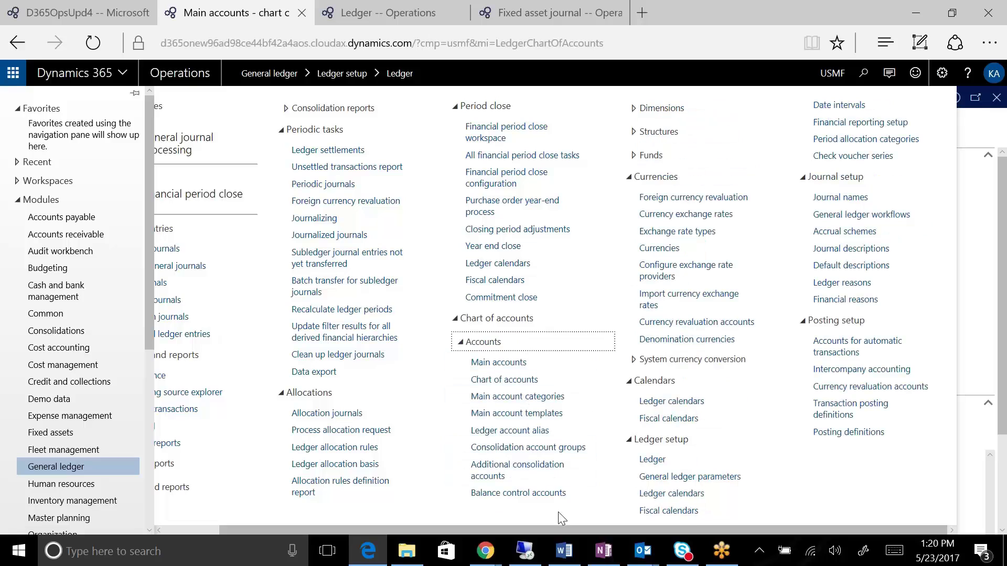
{"action": "left_click", "coordinate": [527, 447]}
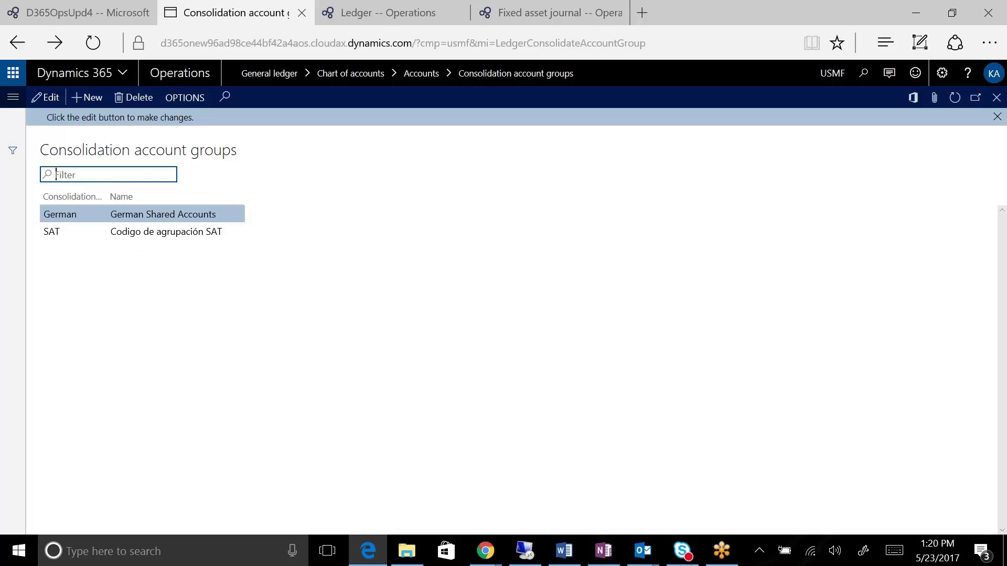
Step: Open Additional consolidation accounts and keep Shared selected as the chart of accounts
{"action": "left_click", "coordinate": [13, 102]}
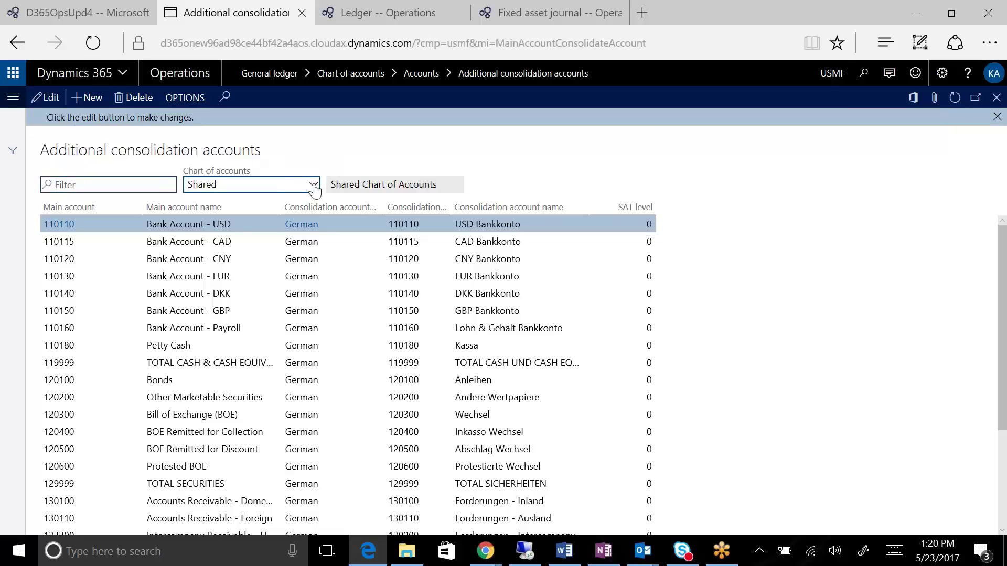
{"action": "left_click", "coordinate": [310, 187]}
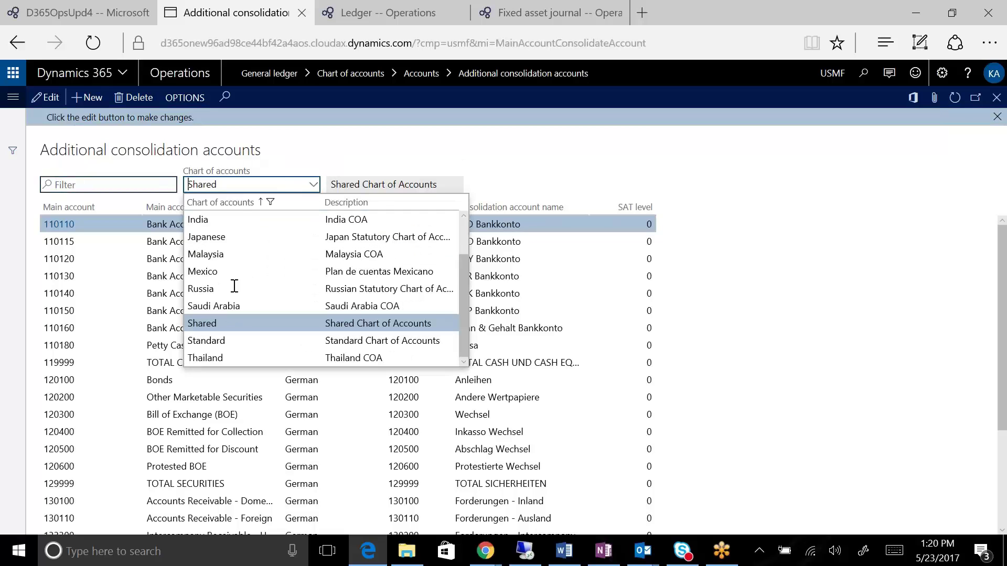
{"action": "left_click", "coordinate": [394, 172]}
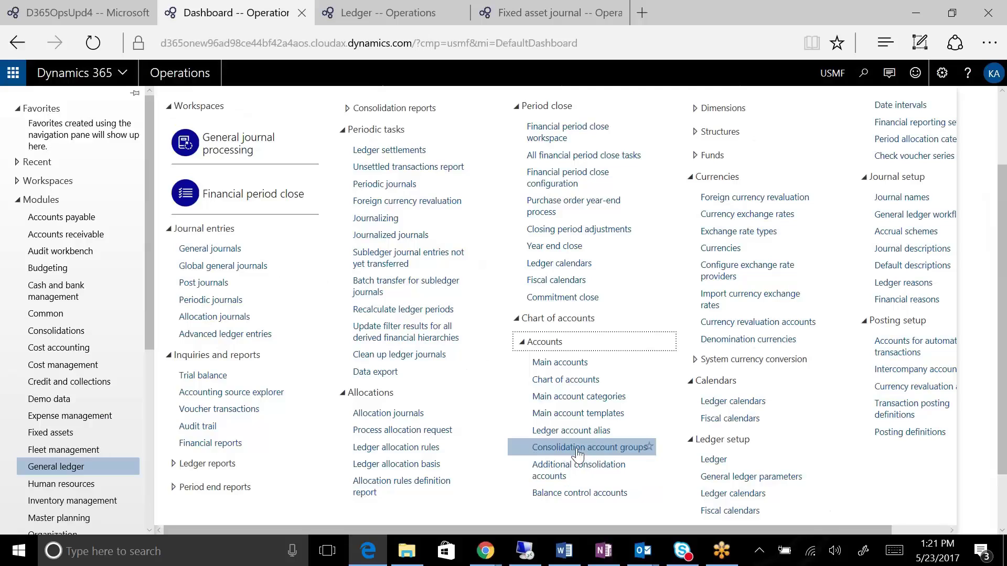
Step: Create a new consolidation account group with ID and name 'French'
{"action": "left_click", "coordinate": [577, 450]}
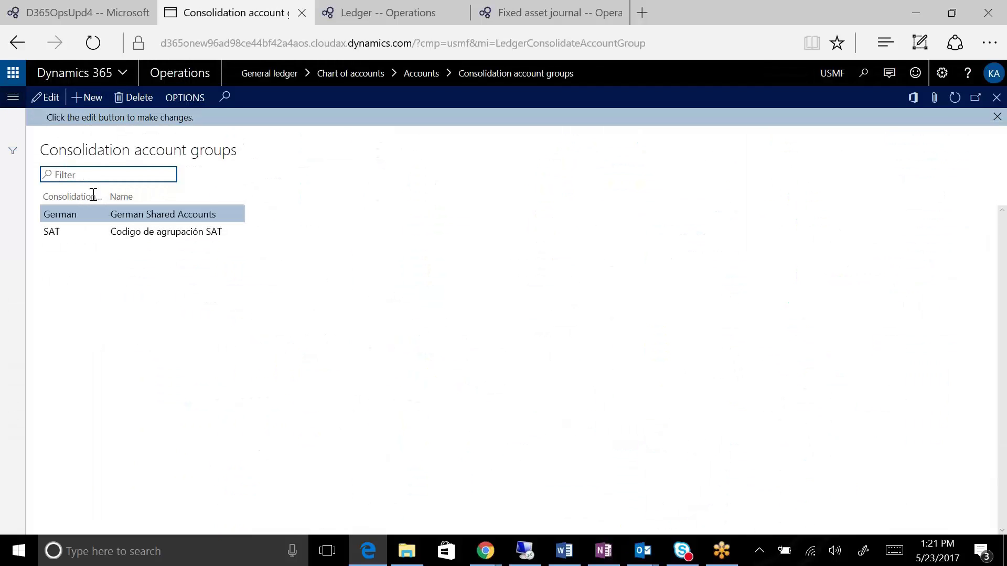
{"action": "key", "text": "alt+n"}
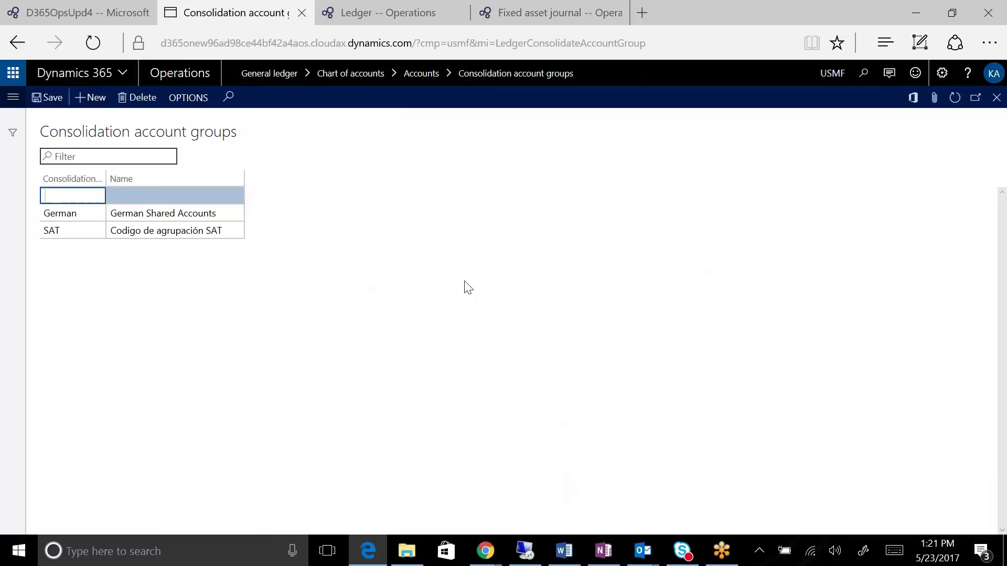
{"action": "type", "text": "French"}
{"action": "key", "text": "Tab"}
{"action": "type", "text": "French"}
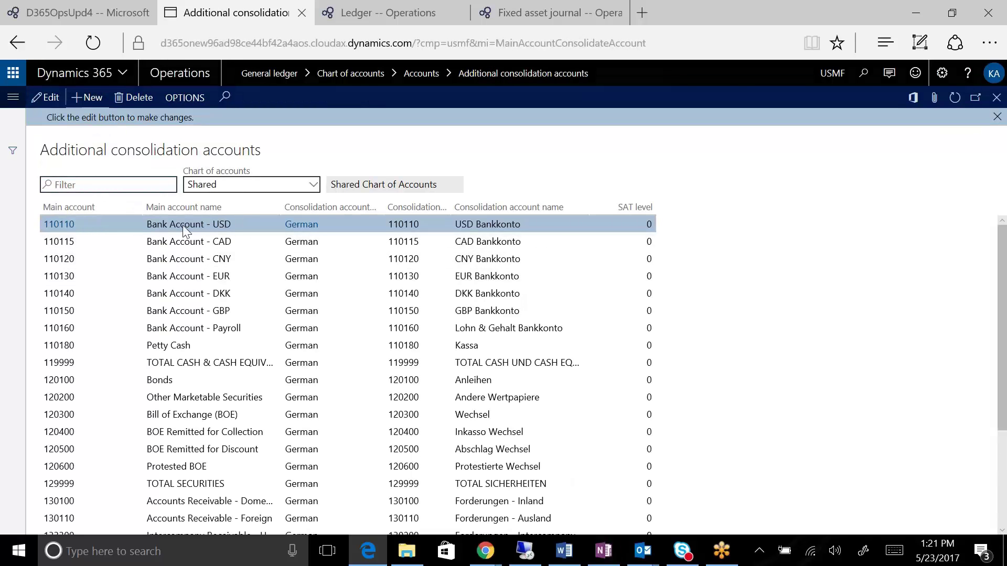
Step: Add a line mapping main account 110110 to the French group with consolidation account 11220000
{"action": "key", "text": "alt+n"}
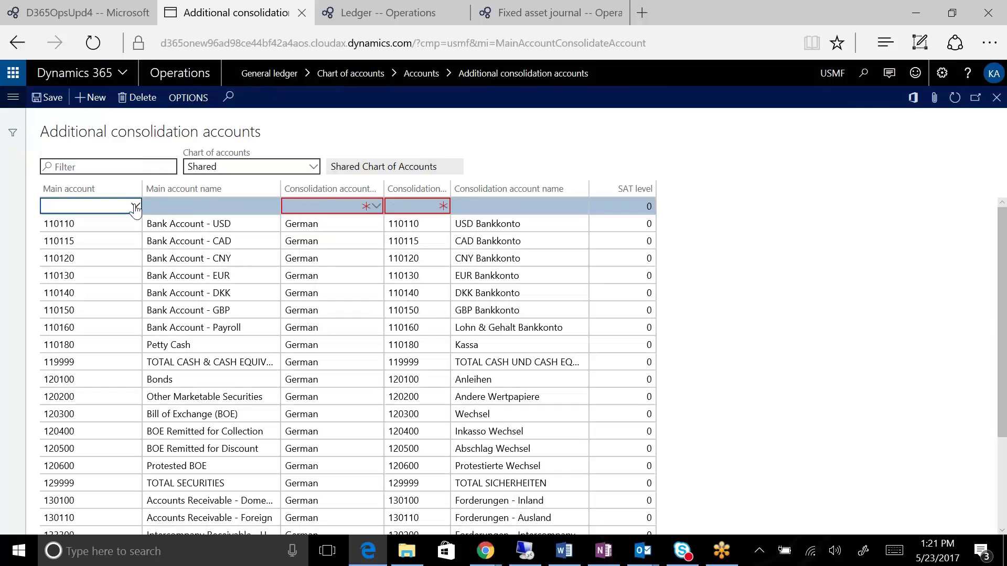
{"action": "left_click", "coordinate": [135, 206]}
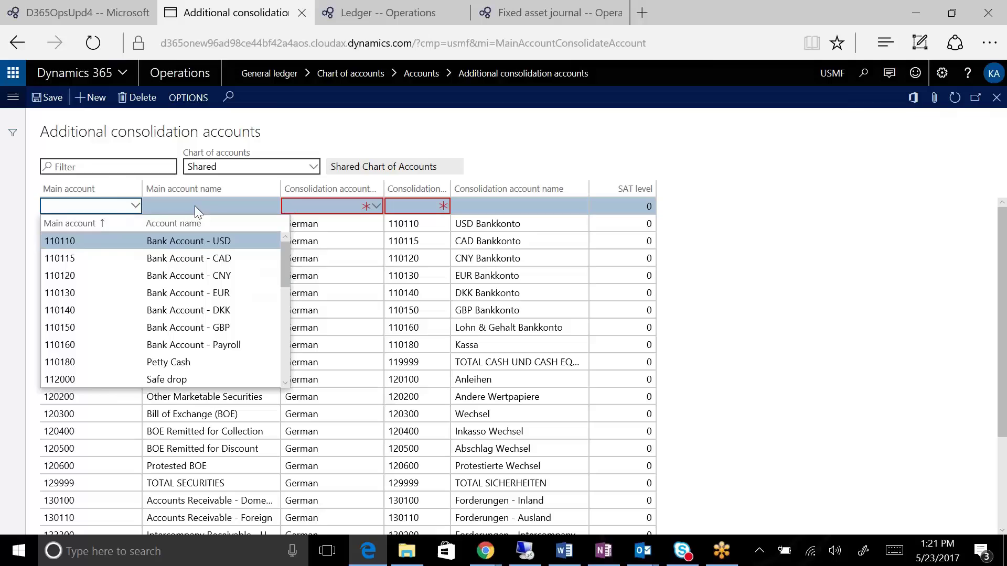
{"action": "key", "text": "Return"}
{"action": "left_click", "coordinate": [338, 210]}
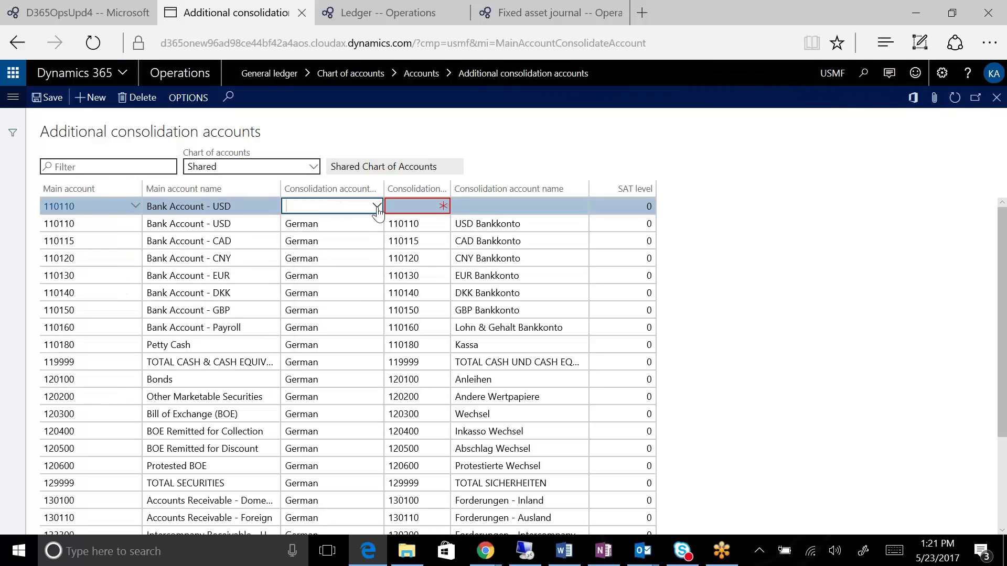
{"action": "key", "text": "alt+Down"}
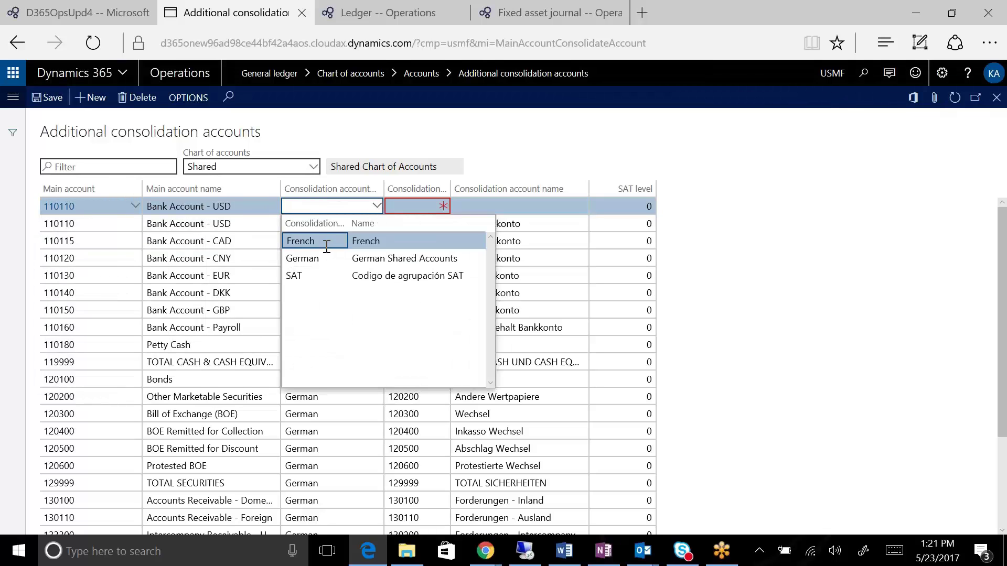
{"action": "key", "text": "Return"}
{"action": "left_click", "coordinate": [421, 204]}
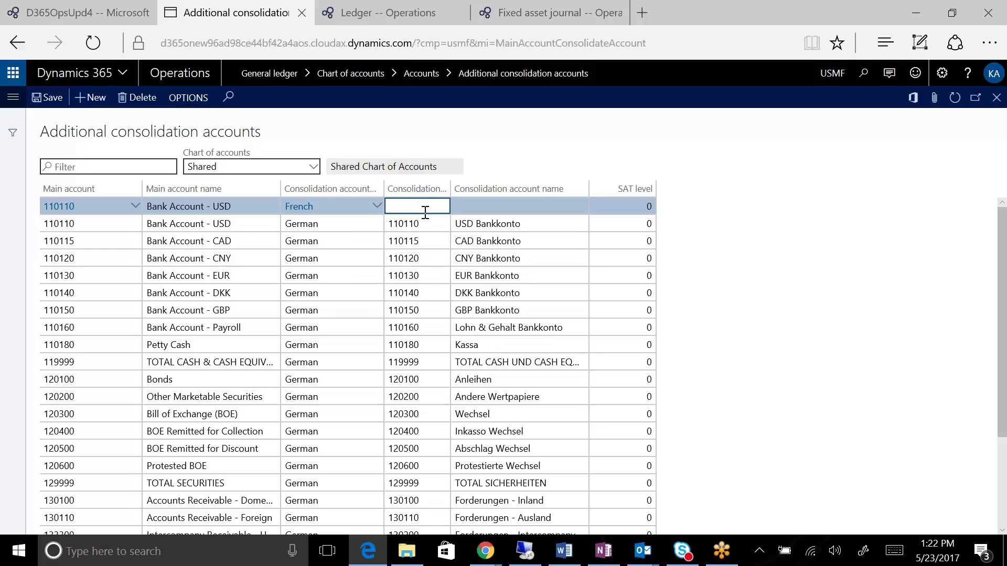
{"action": "type", "text": "11220000"}
{"action": "key", "text": "Tab"}
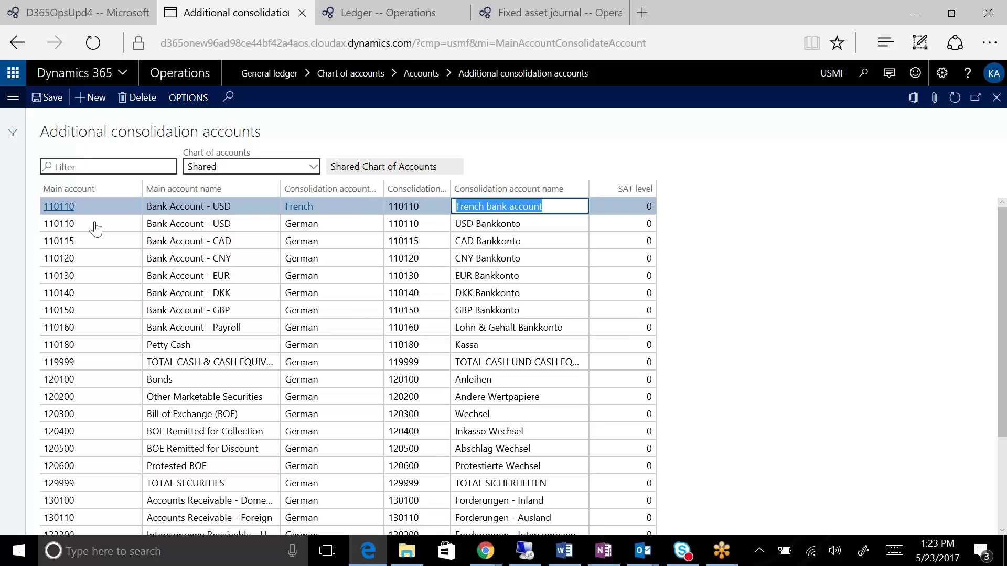